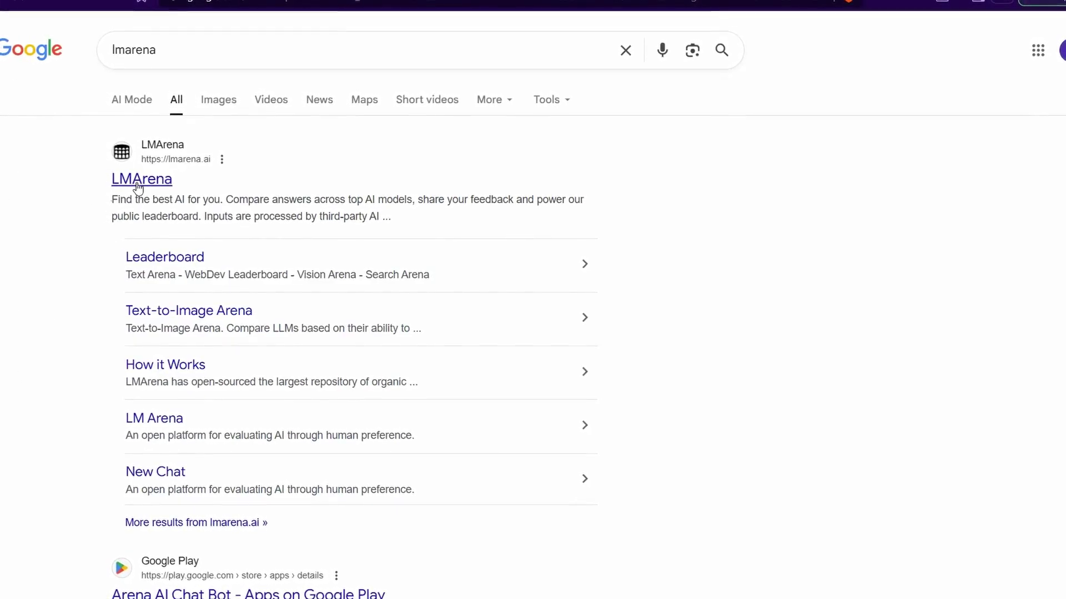
Open the LMArena website from the lmarena search results
click(139, 185)
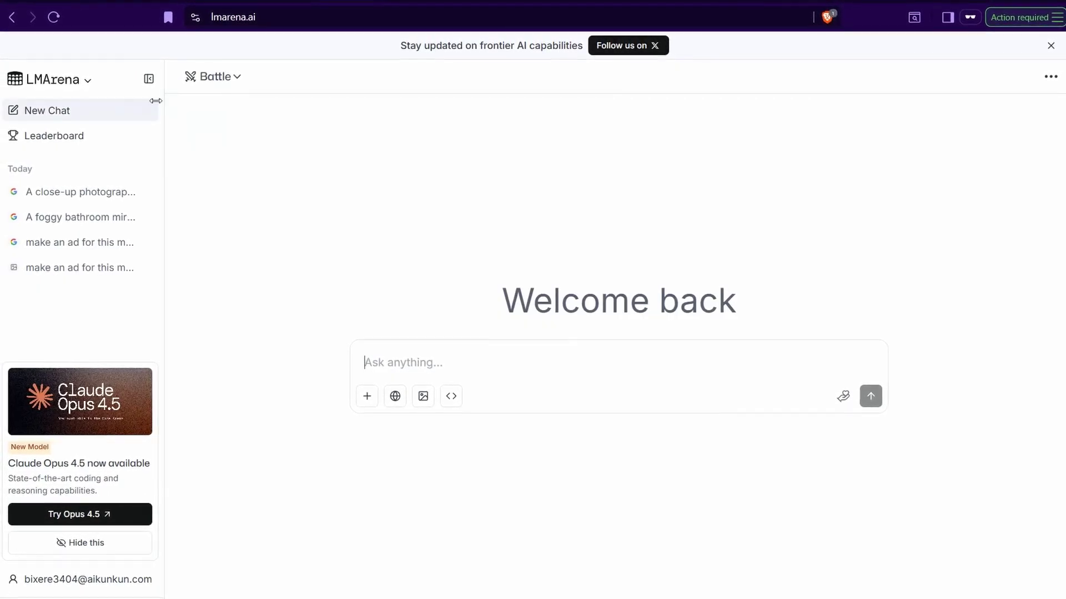
Show the Battle, Side by Side and Direct Chat mode options
click(239, 78)
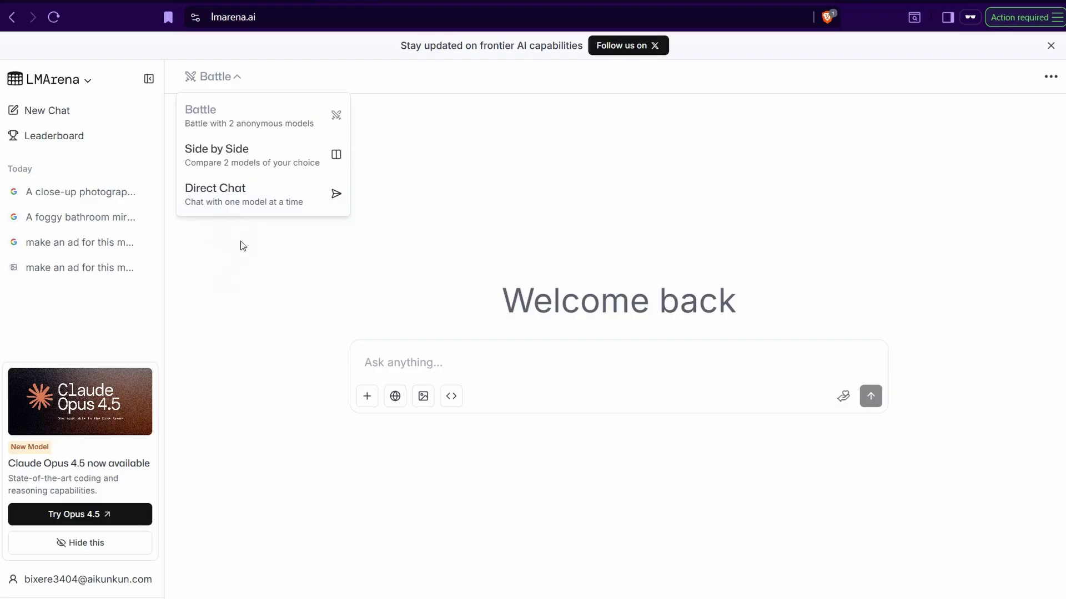
Start a Direct Chat generating images with nano-banana-pro, then return to the earlier close-up photograph chat
click(223, 196)
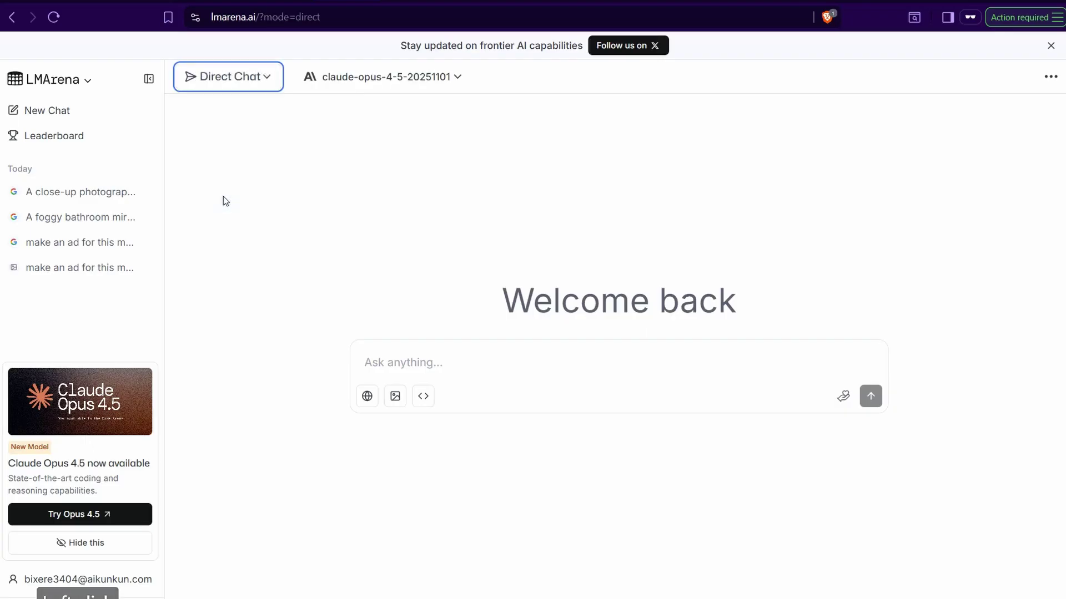
click(395, 397)
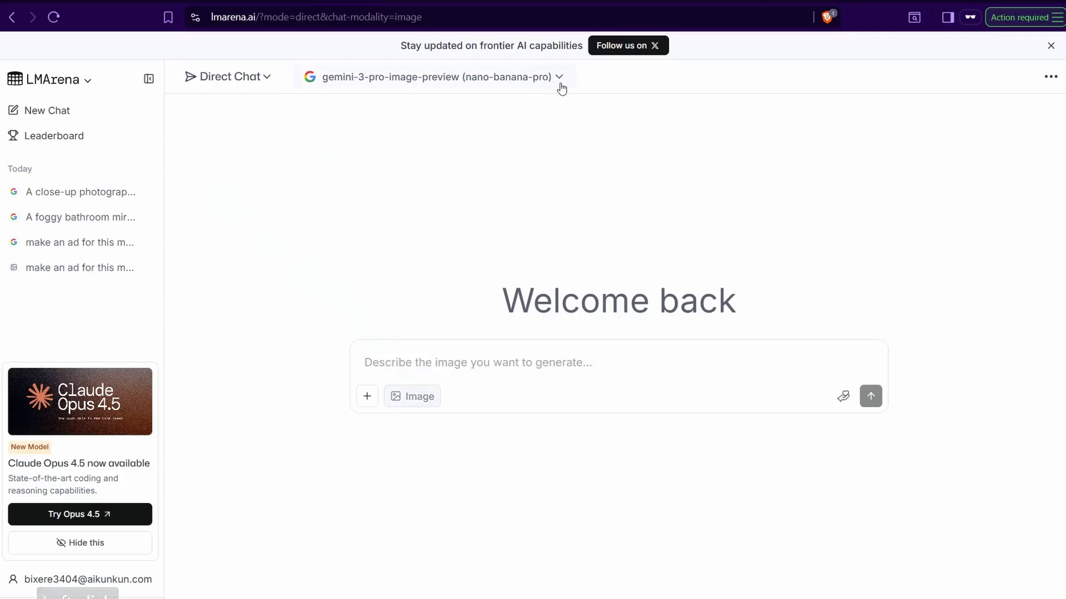
click(562, 81)
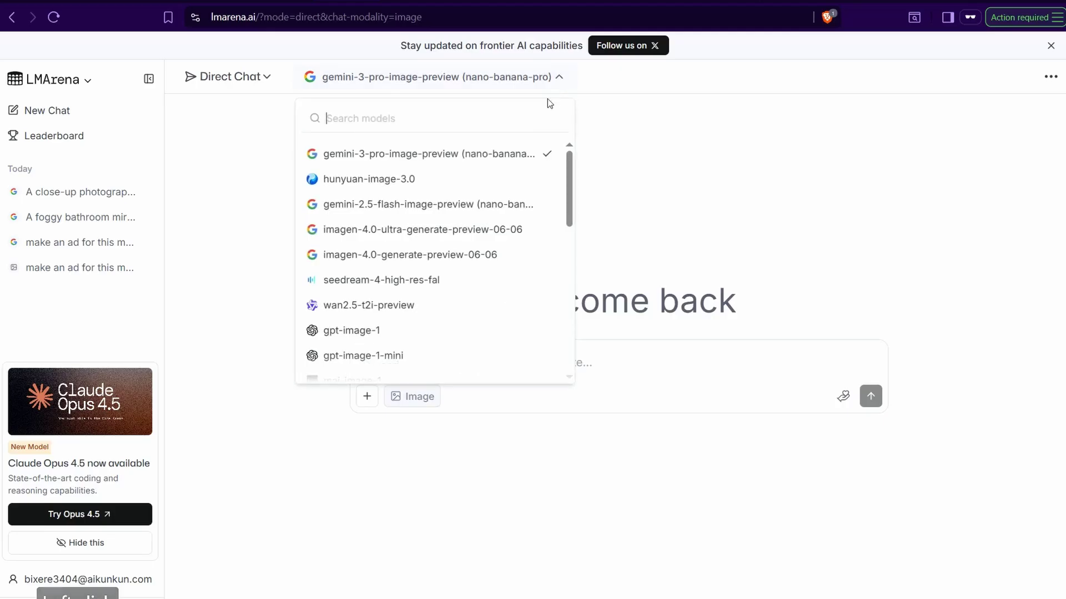
scroll(387, 214, down, 3)
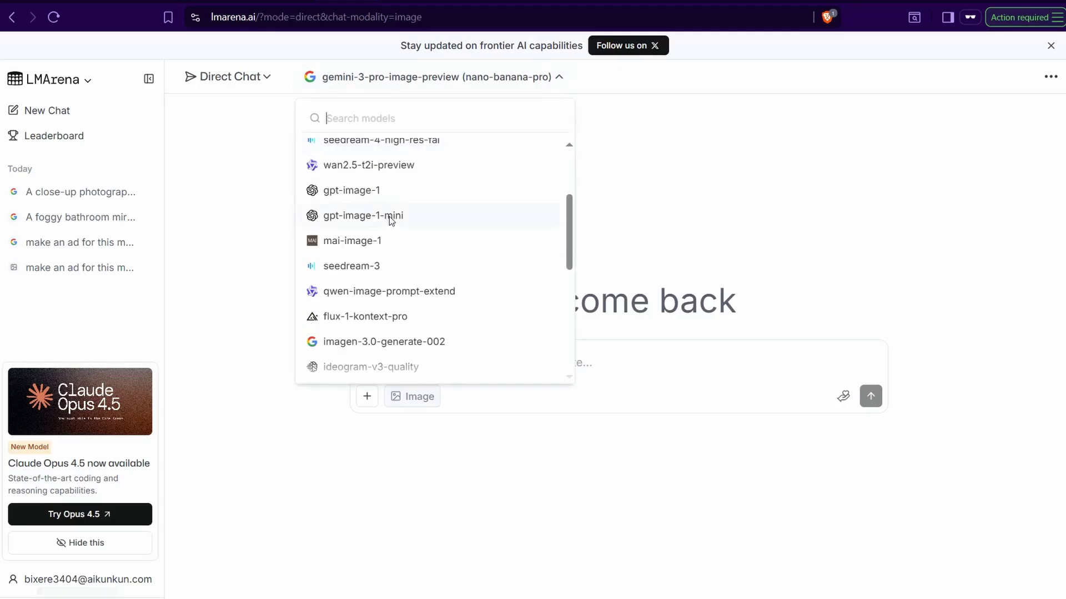
scroll(357, 238, down, 2)
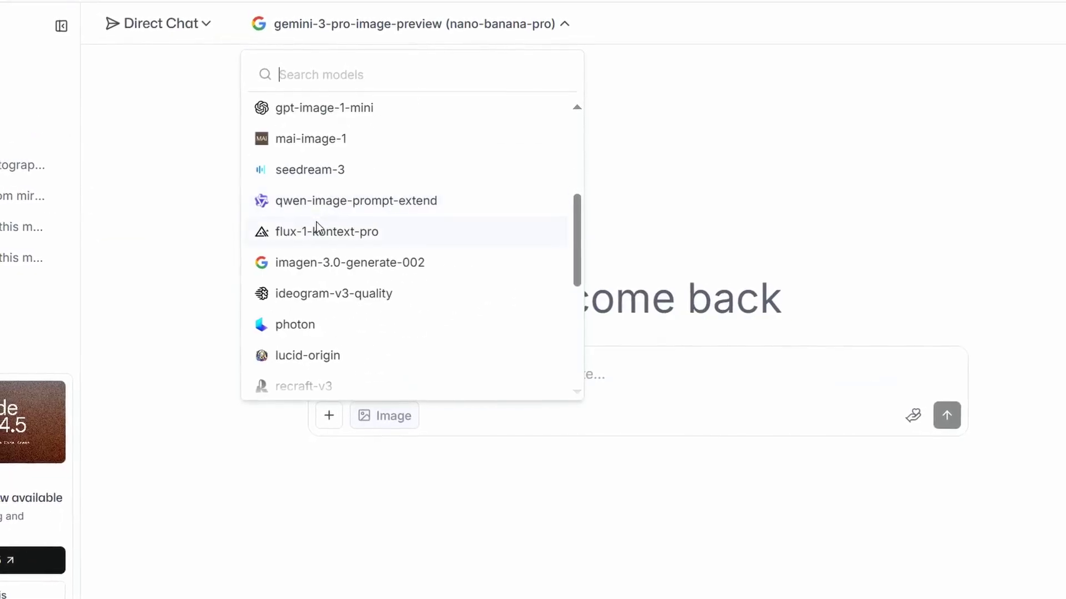
scroll(316, 222, down, 6)
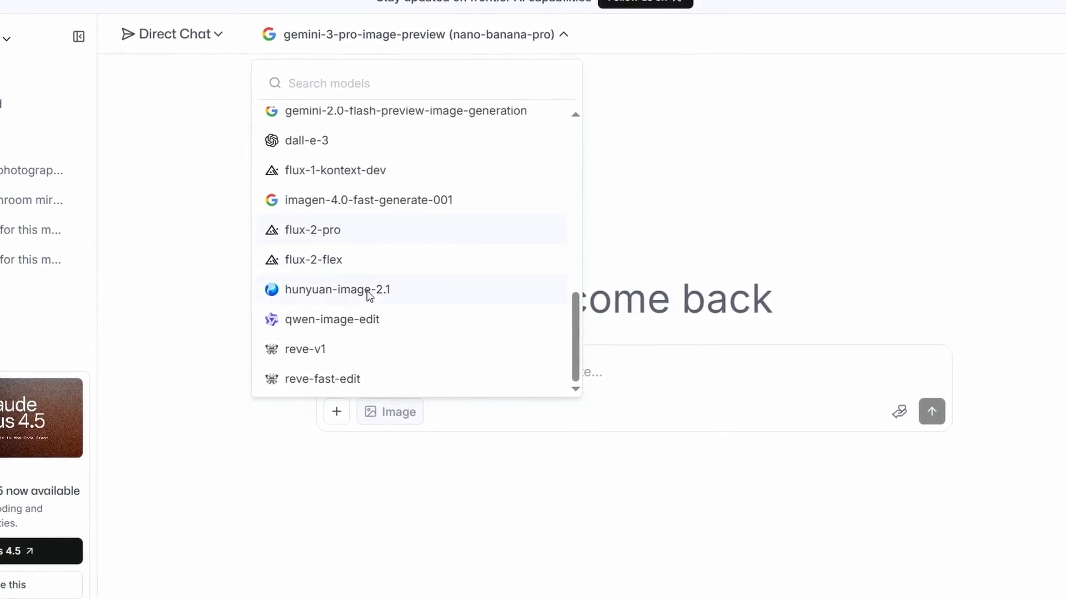
scroll(335, 268, up, 3)
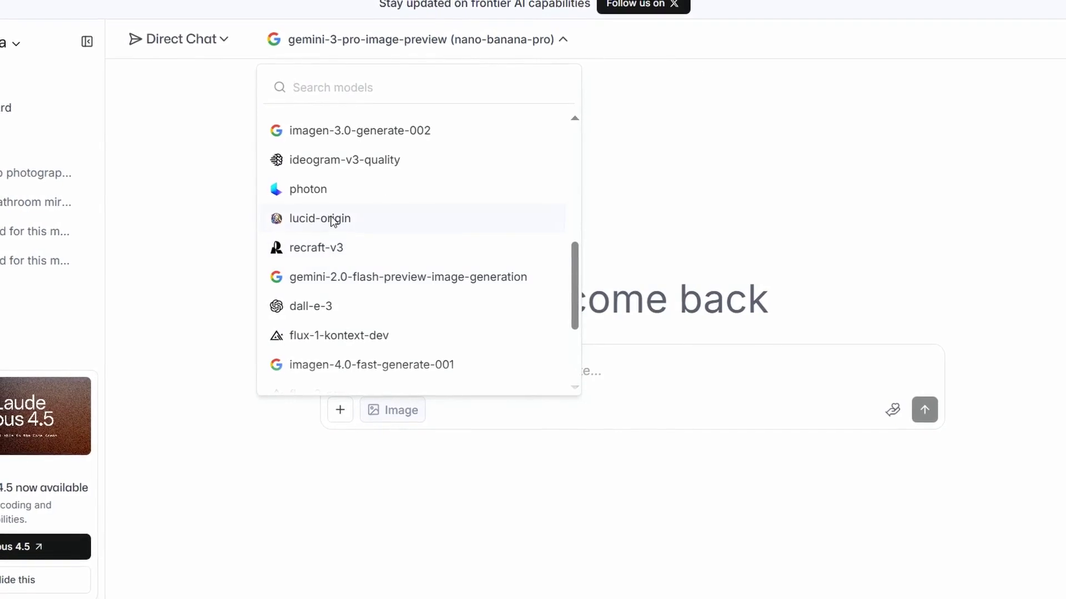
scroll(340, 244, up, 4)
scroll(340, 241, up, 5)
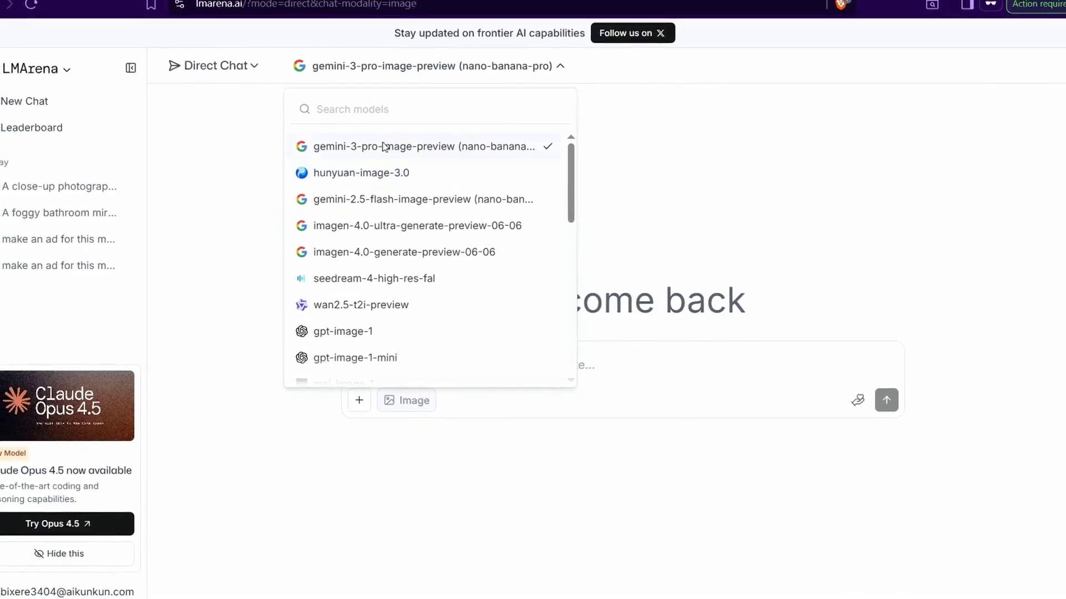
click(252, 197)
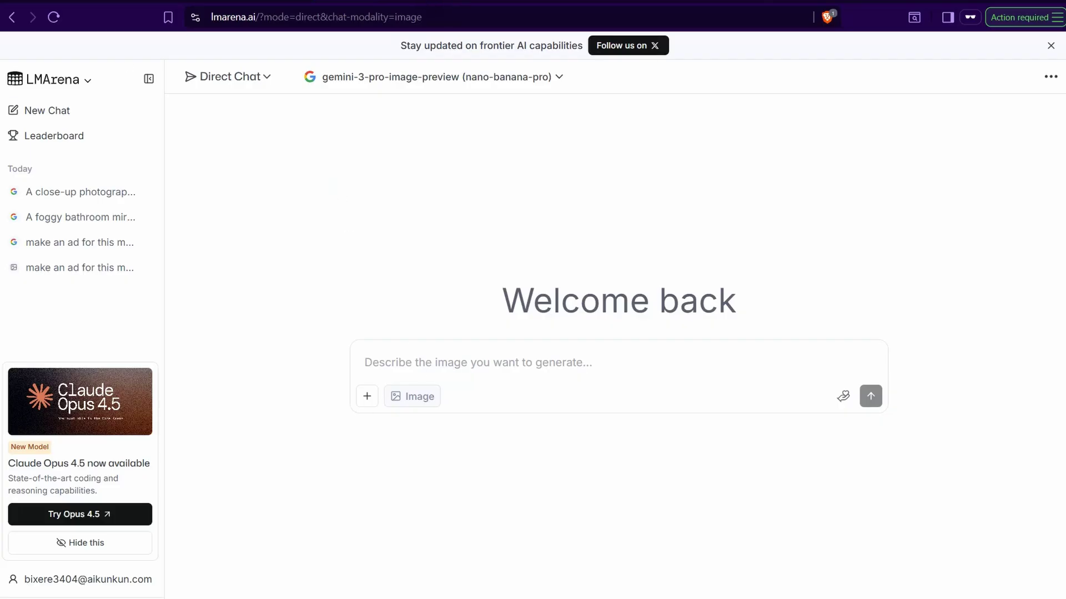
click(388, 2)
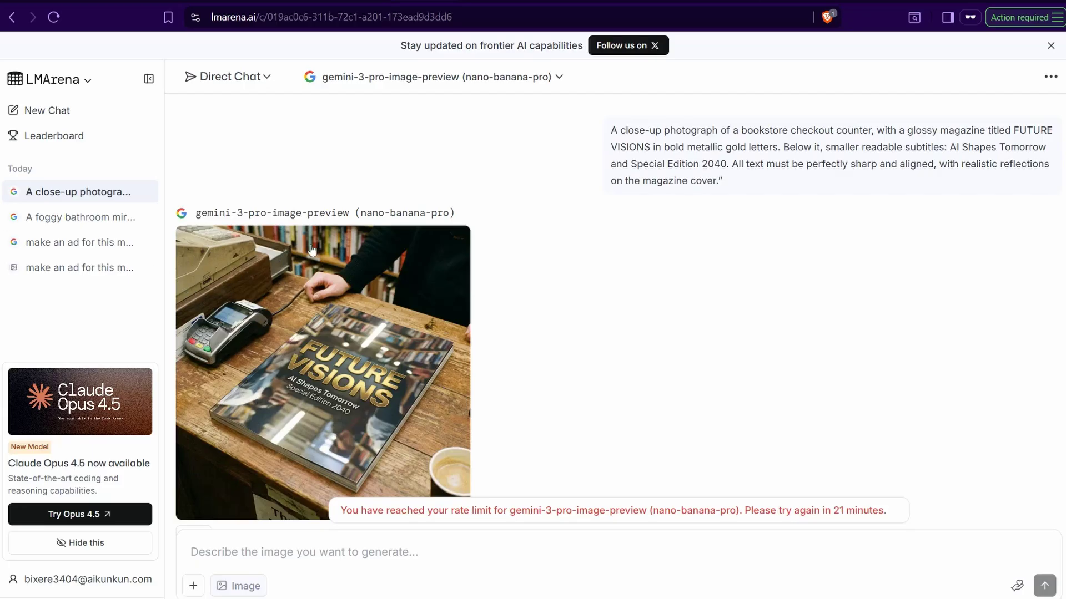
Scroll down to the four-panel comic of the girl running, jumping, sliding and landing
scroll(377, 318, down, 5)
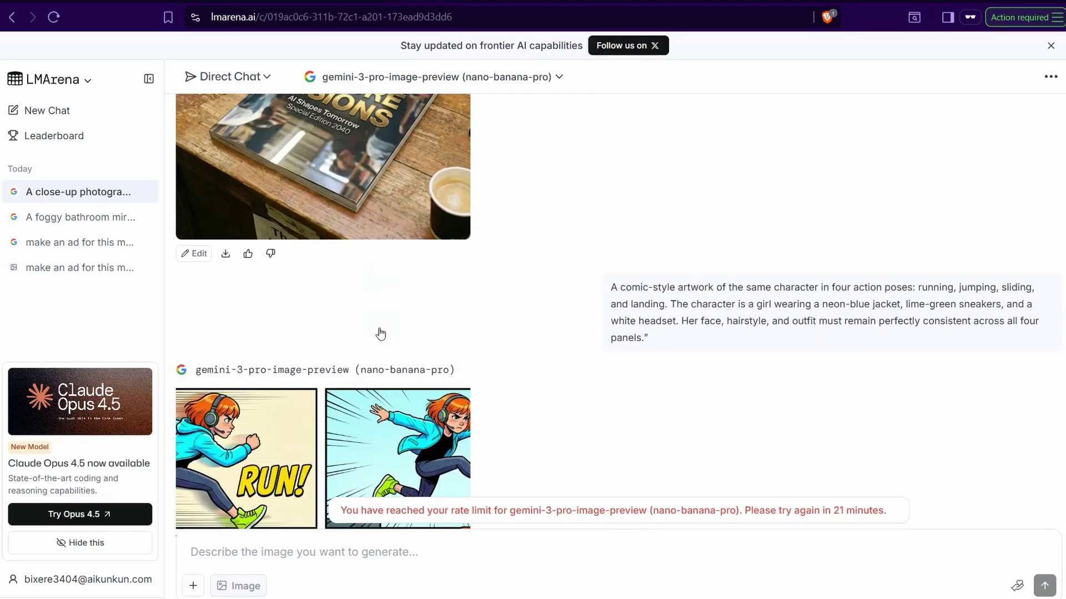
scroll(379, 323, down, 1)
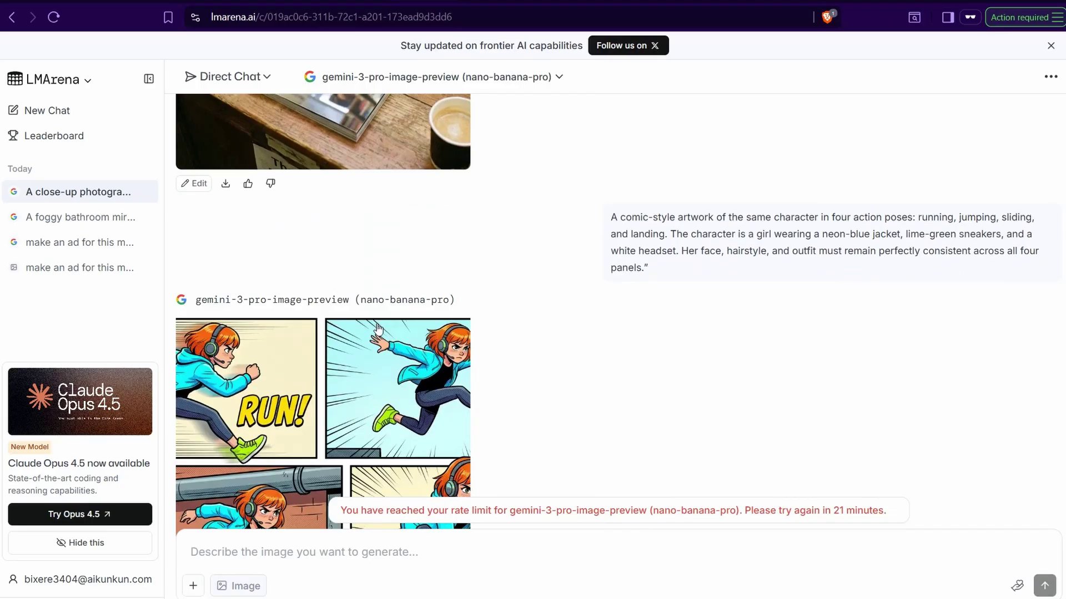
scroll(397, 322, down, 1)
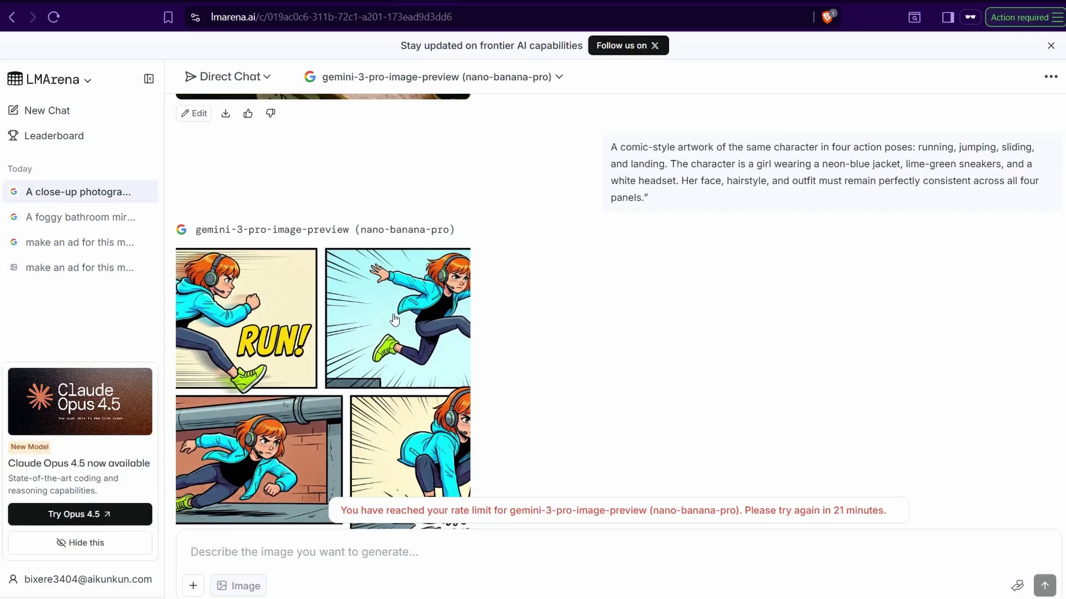
scroll(376, 294, down, 1)
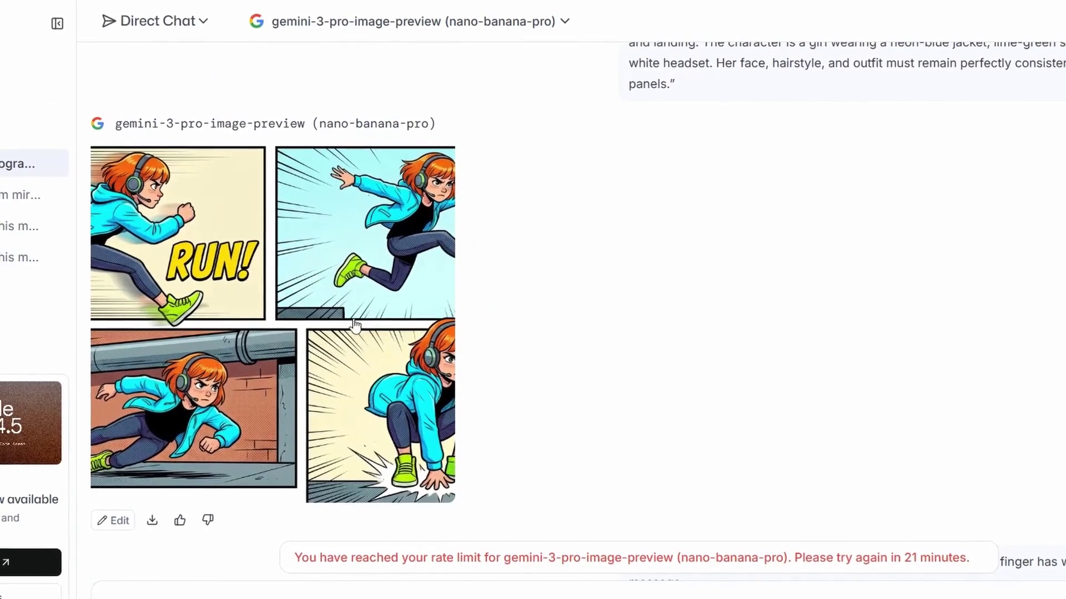
scroll(660, 161, up, 1)
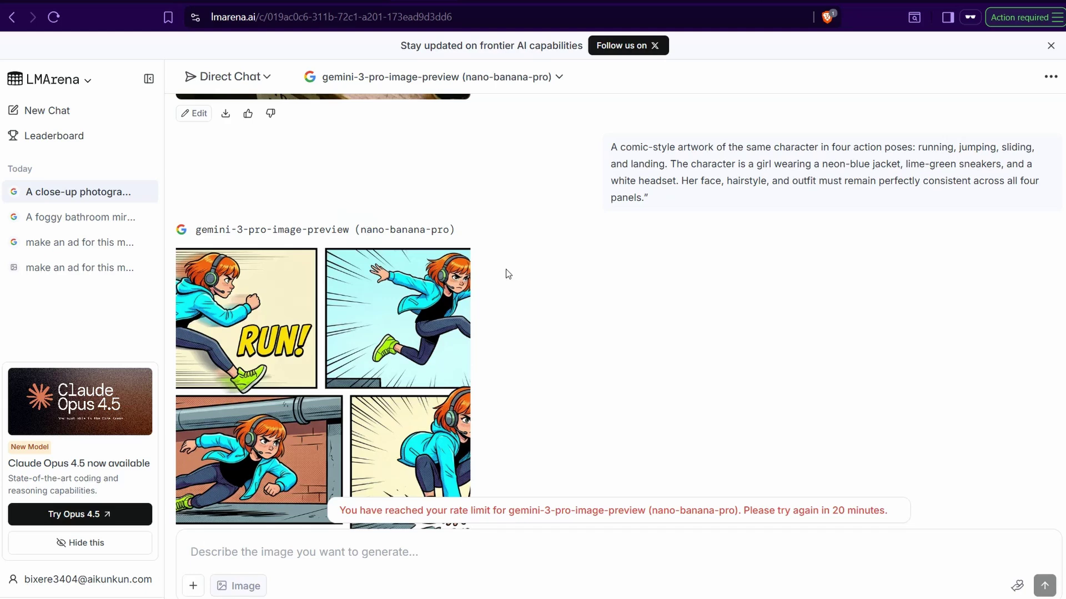
Scroll to the steamed-mirror photo reading 'You Are Stronger Than You Think'
scroll(506, 273, down, 7)
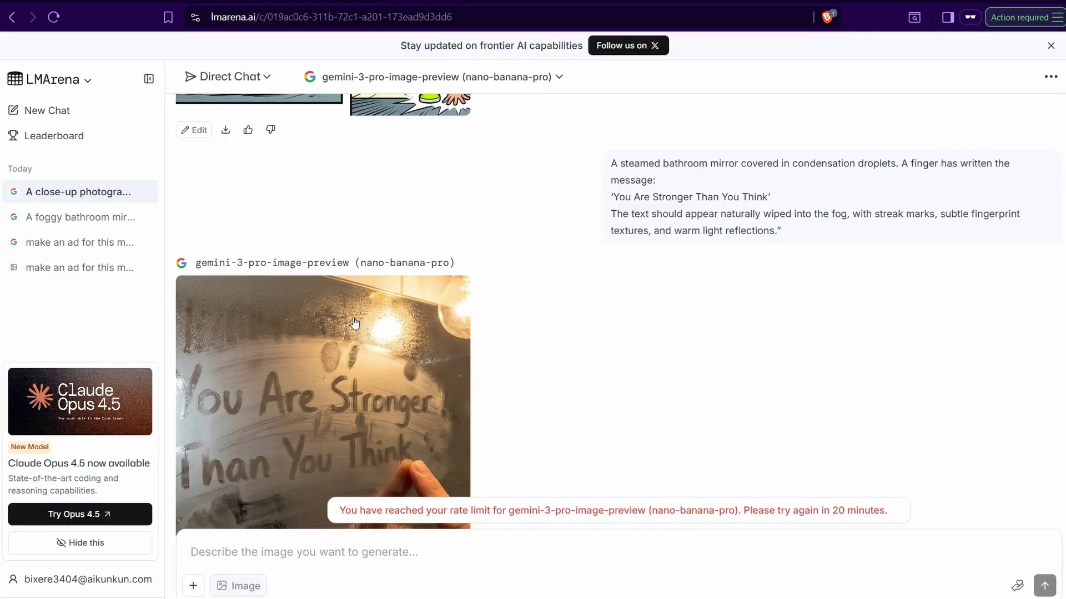
scroll(249, 339, down, 2)
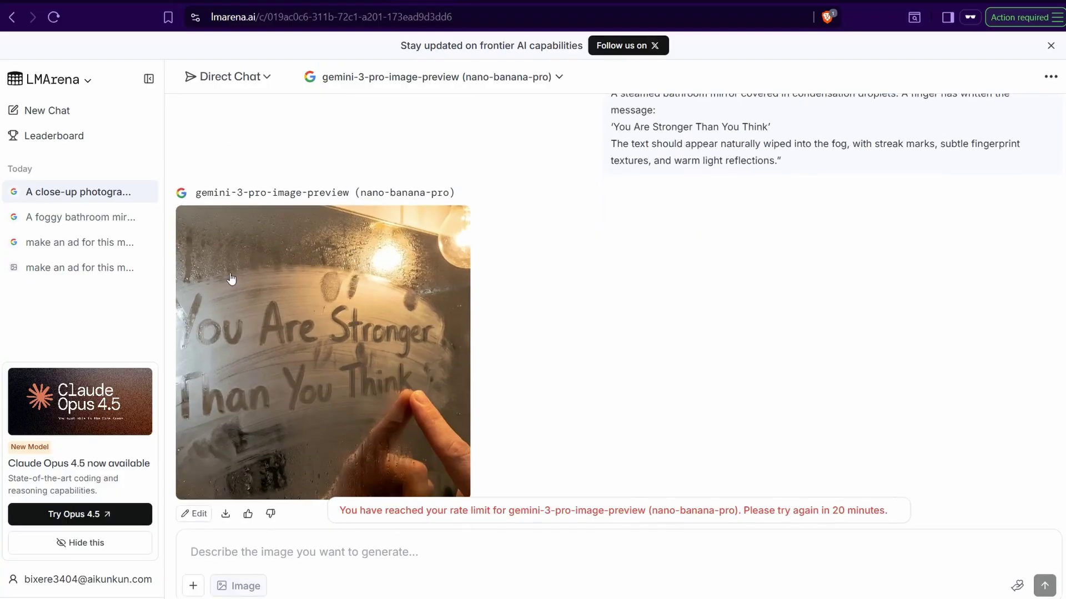
scroll(426, 332, up, 2)
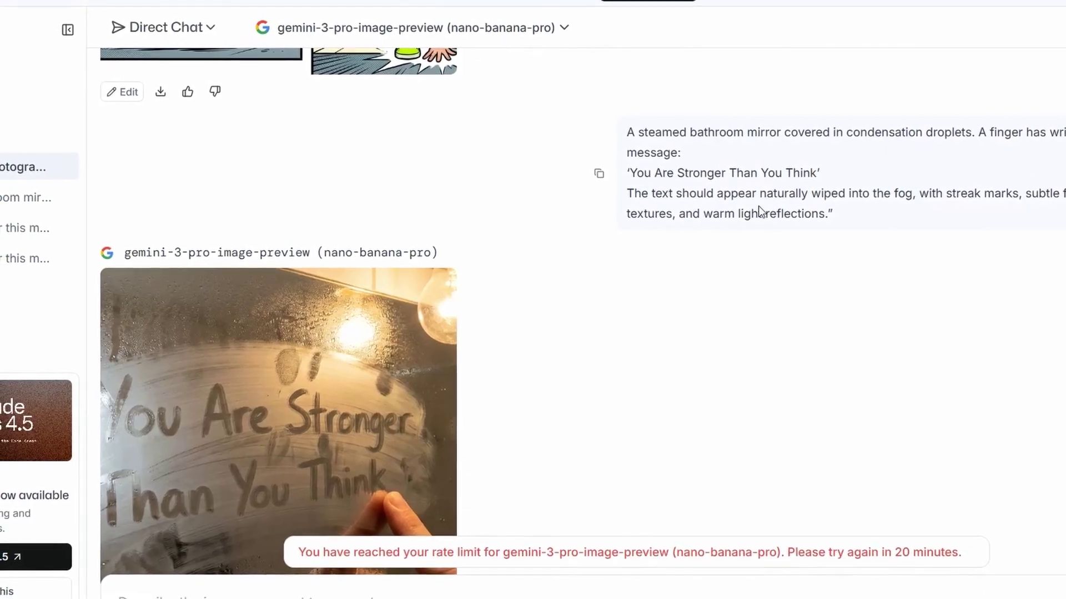
scroll(444, 380, down, 2)
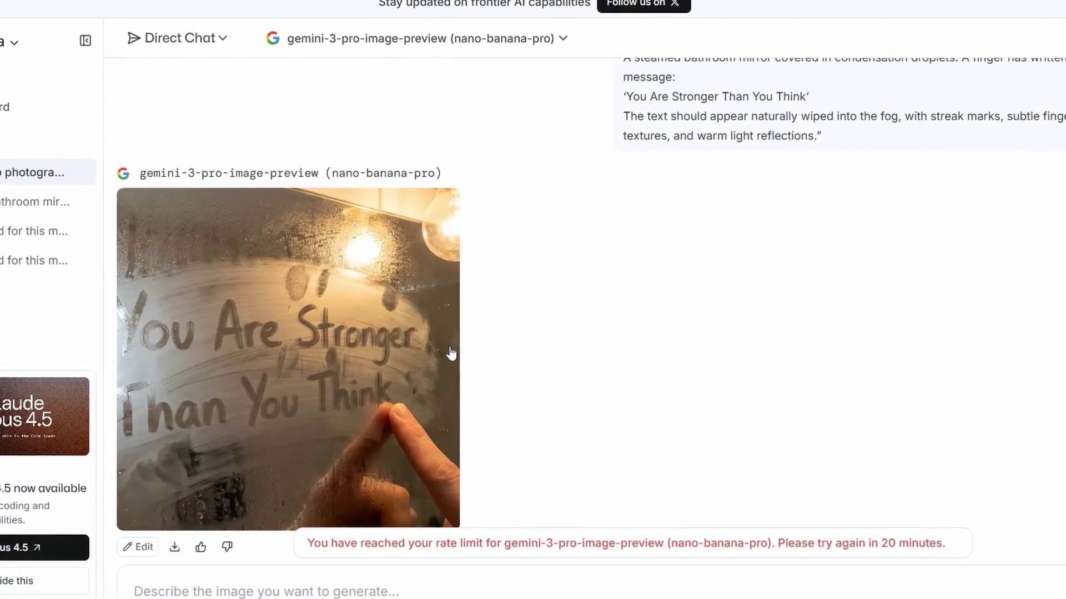
scroll(286, 345, down, 2)
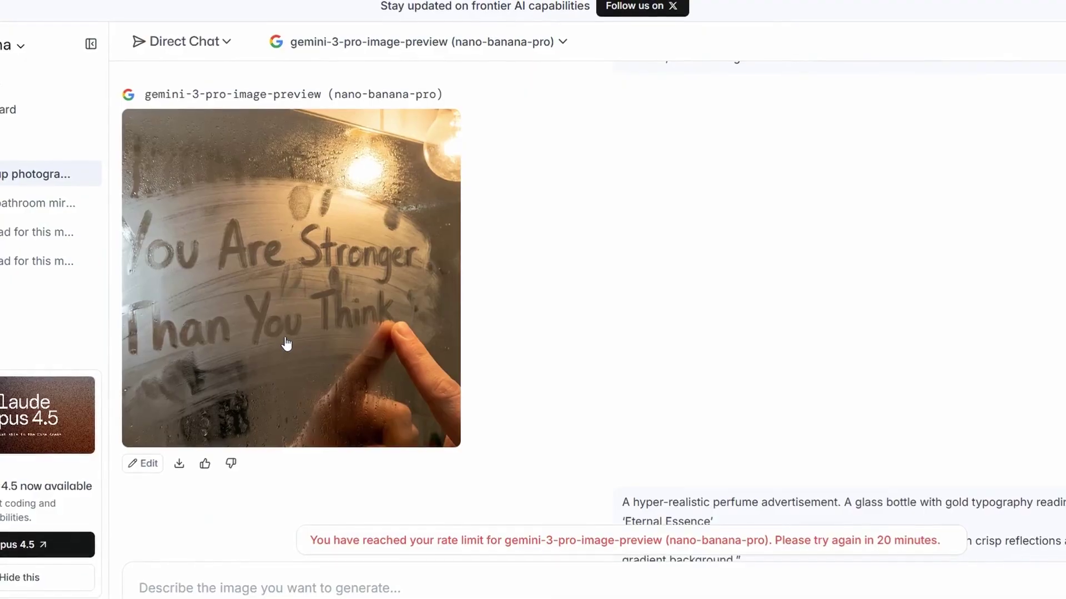
scroll(286, 345, down, 5)
scroll(309, 330, down, 2)
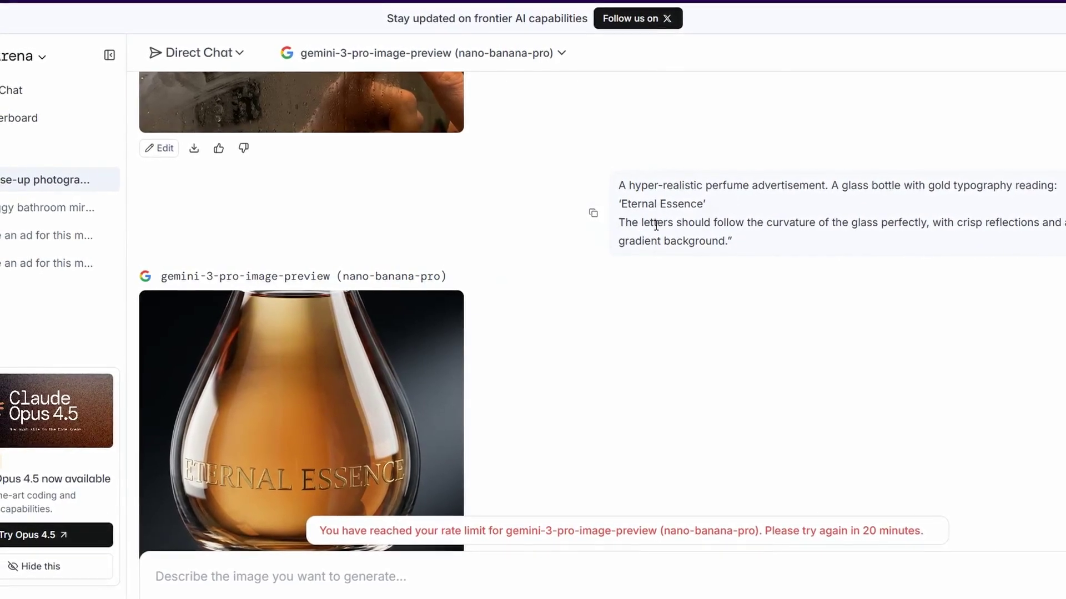
scroll(278, 344, down, 2)
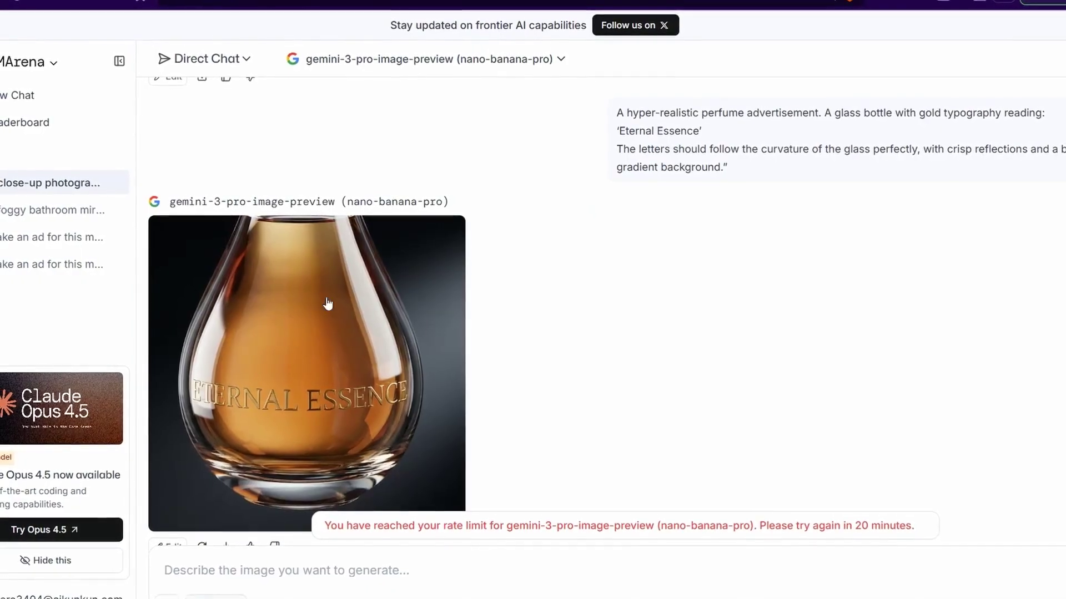
scroll(414, 269, down, 1)
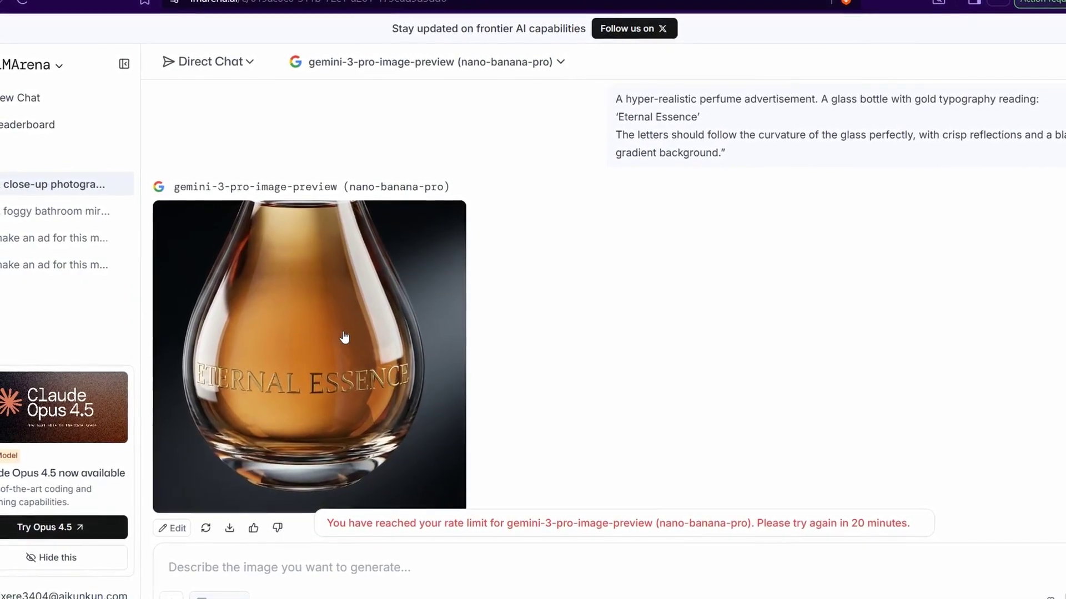
scroll(345, 335, up, 2)
scroll(343, 333, up, 15)
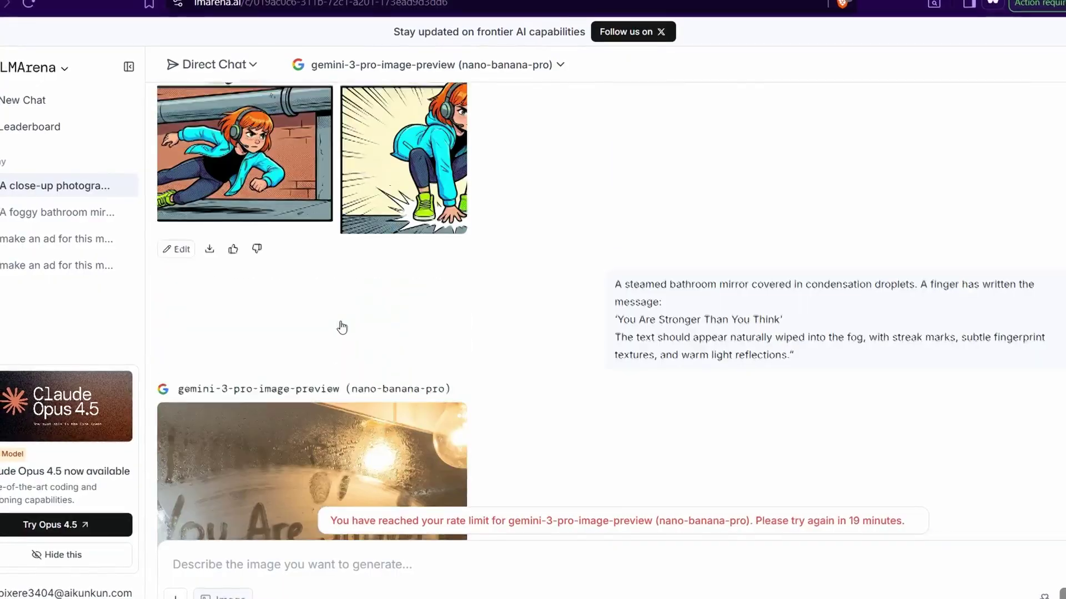
scroll(342, 328, up, 1)
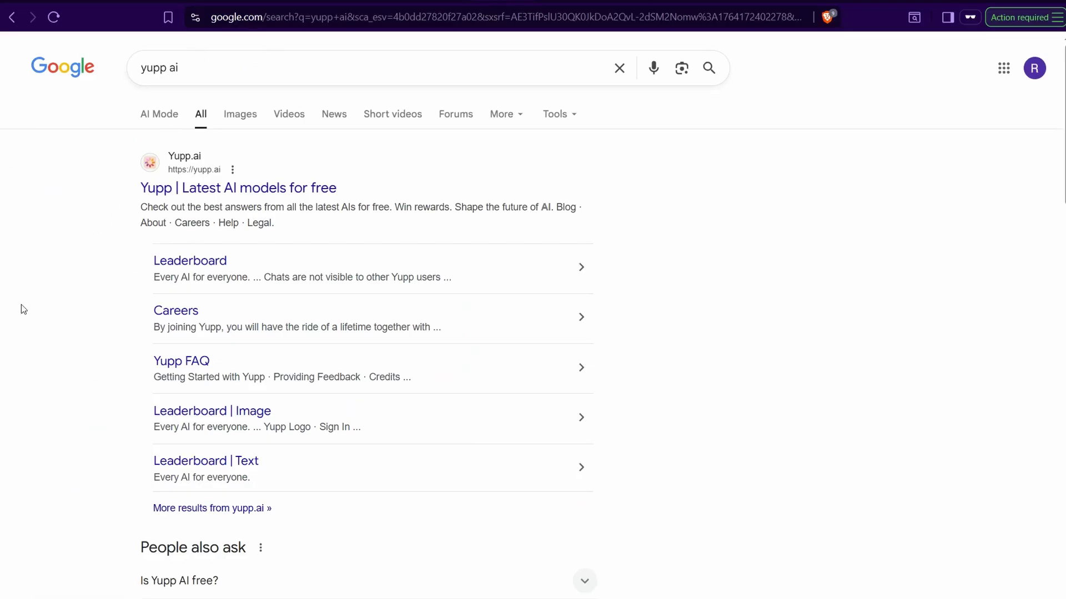
Open the 'Yupp | Latest AI models for free' result from the Google search
click(231, 197)
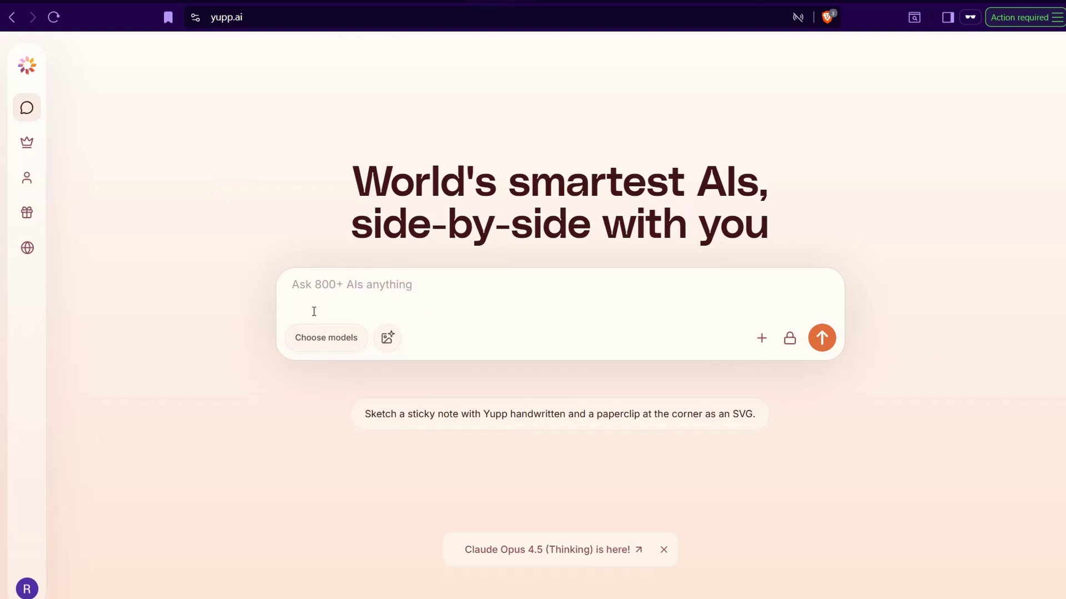
Enable image generation and pick Nano Banana Pro from the image model list
click(326, 338)
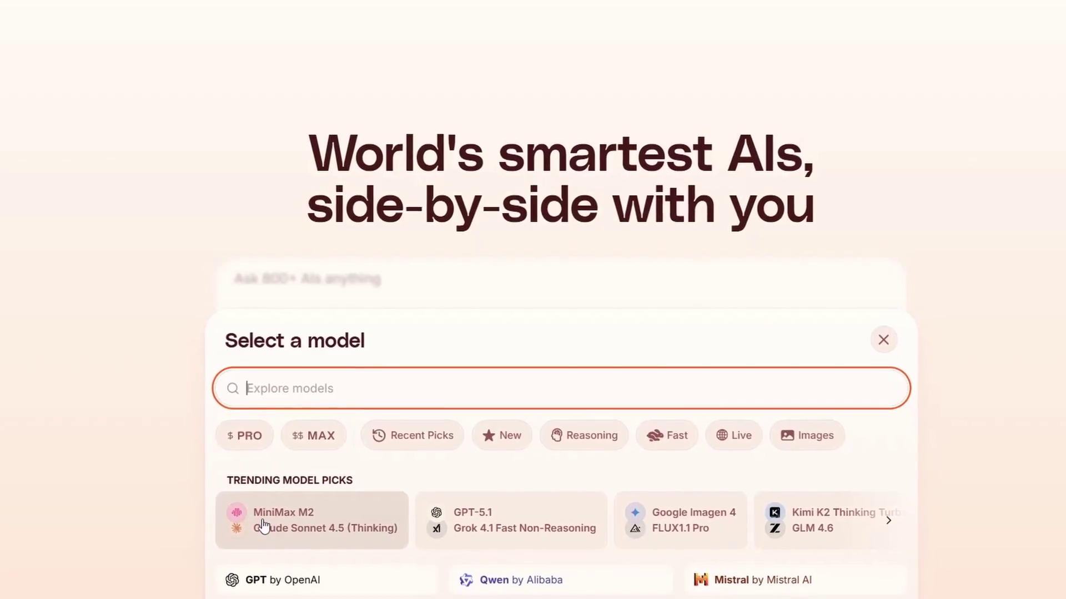
click(165, 387)
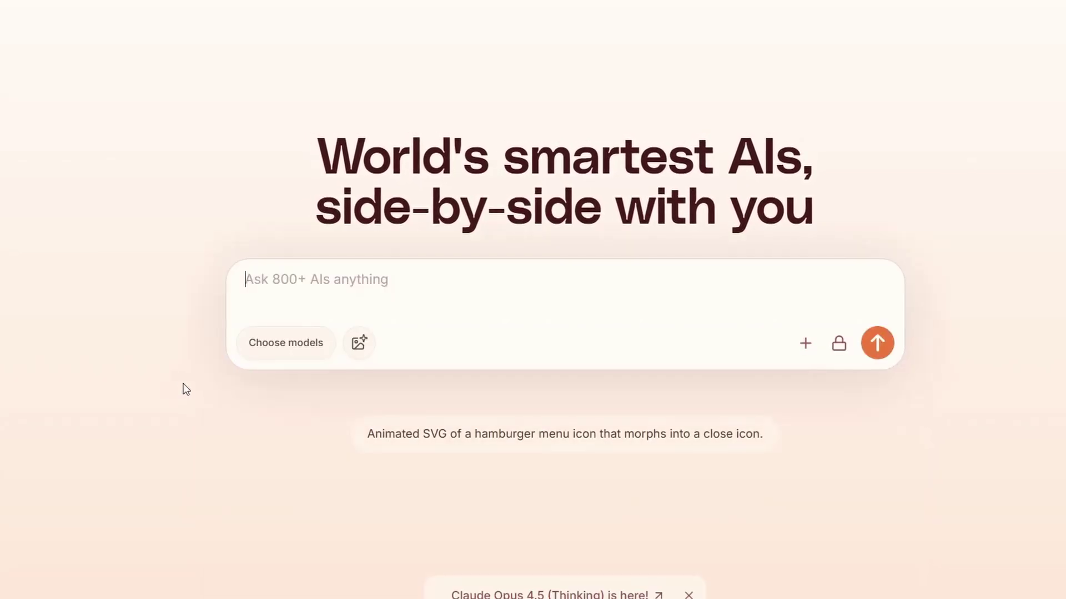
click(366, 345)
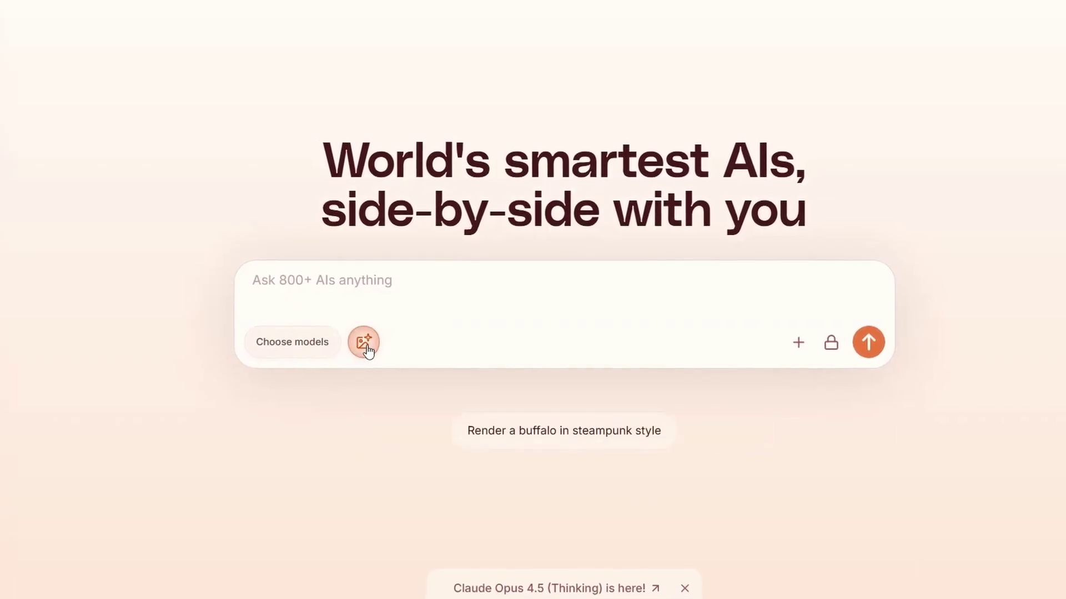
click(294, 341)
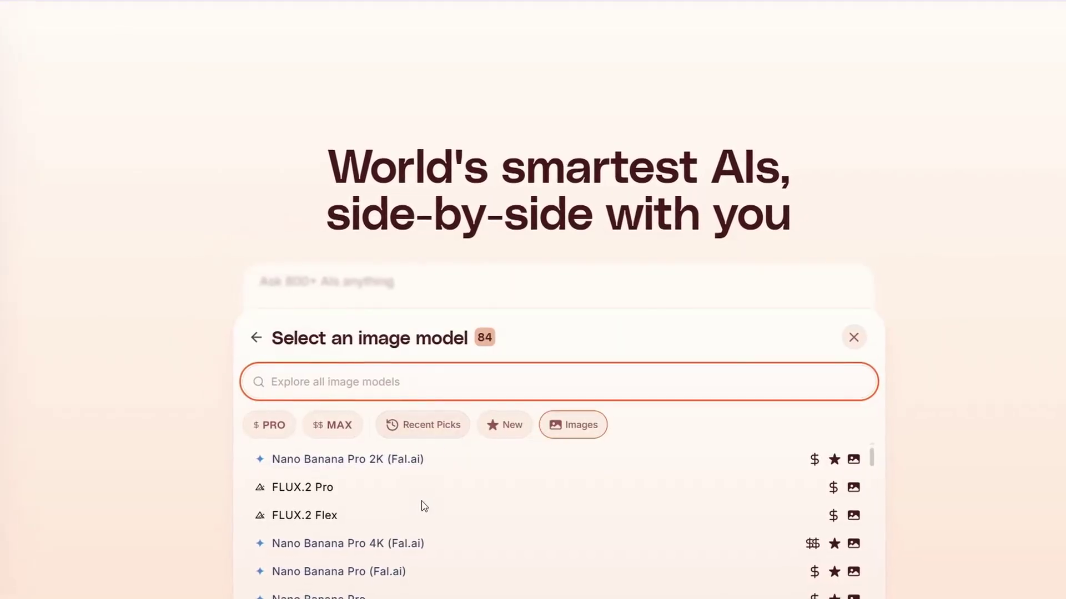
scroll(419, 509, down, 5)
scroll(366, 508, up, 2)
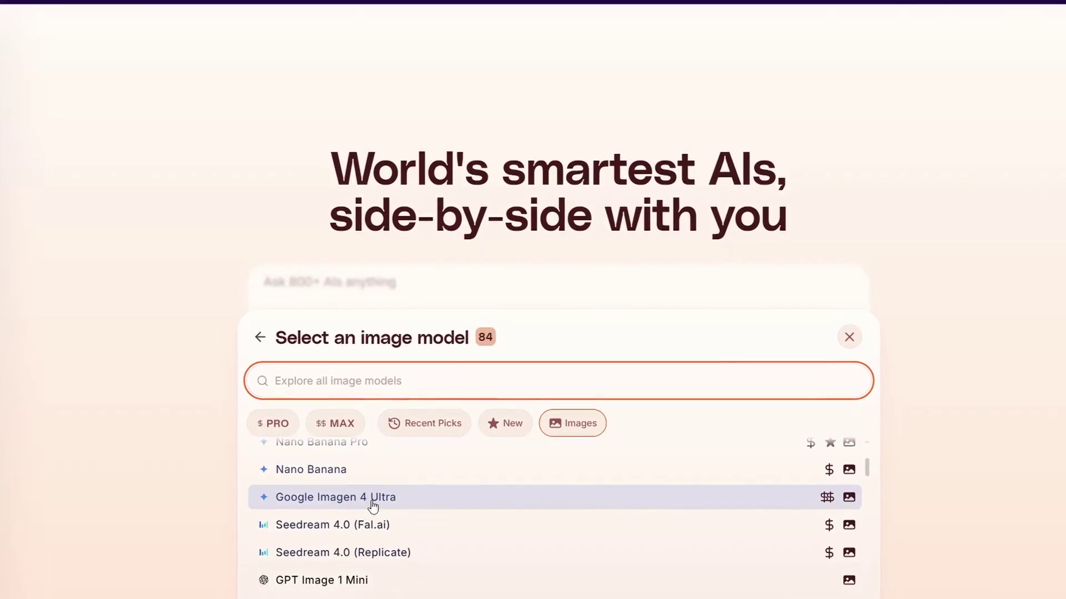
scroll(373, 507, down, 3)
scroll(302, 561, up, 5)
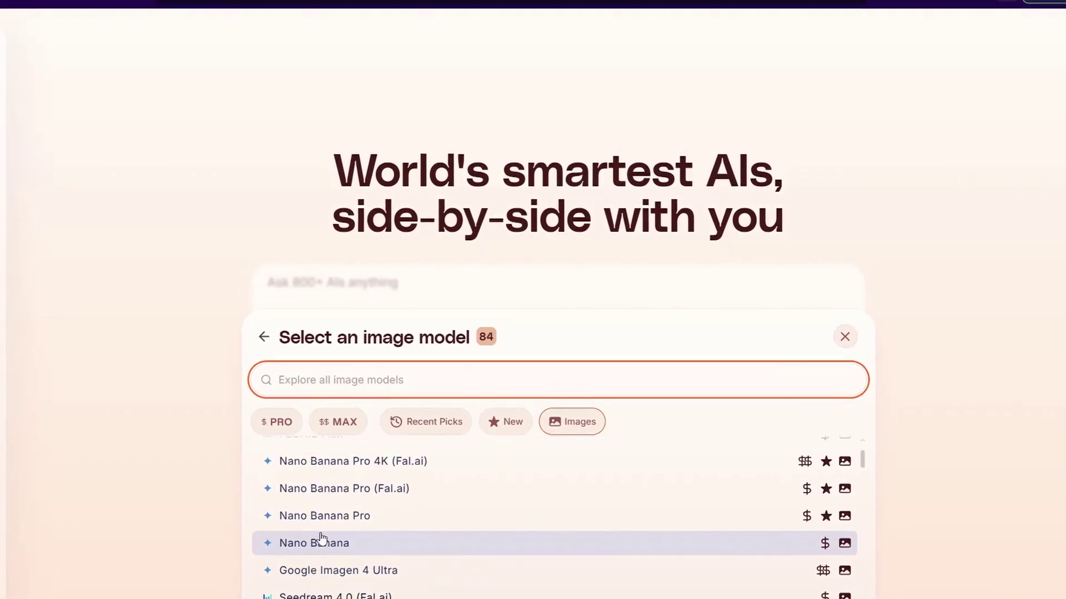
click(358, 515)
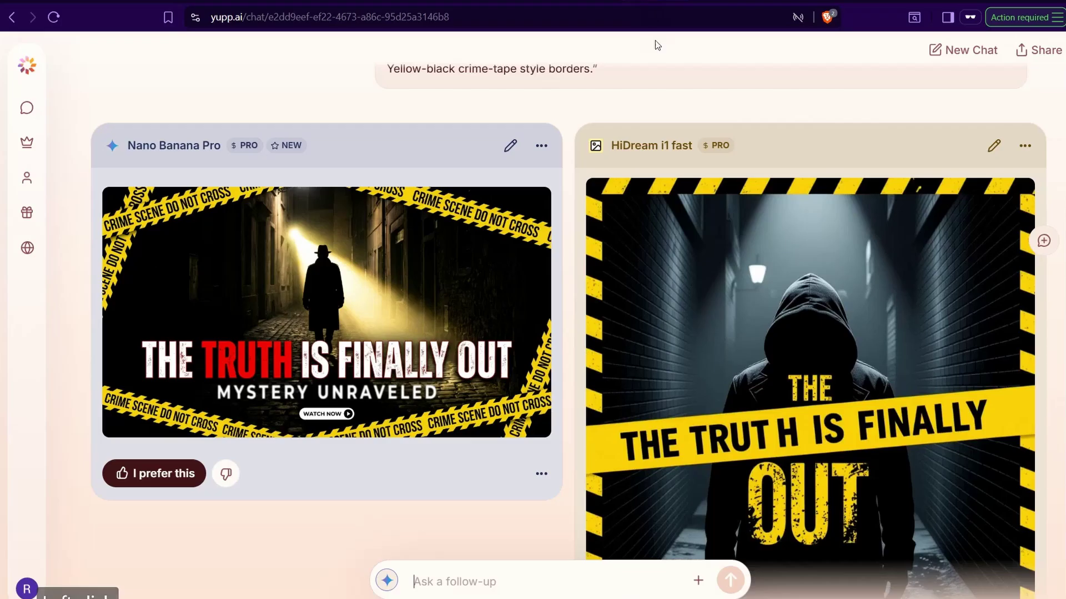
Compare the Nano Banana Pro and HiDream i1 fast 'THE TRUTH IS FINALLY OUT' thumbnails
scroll(384, 231, up, 1)
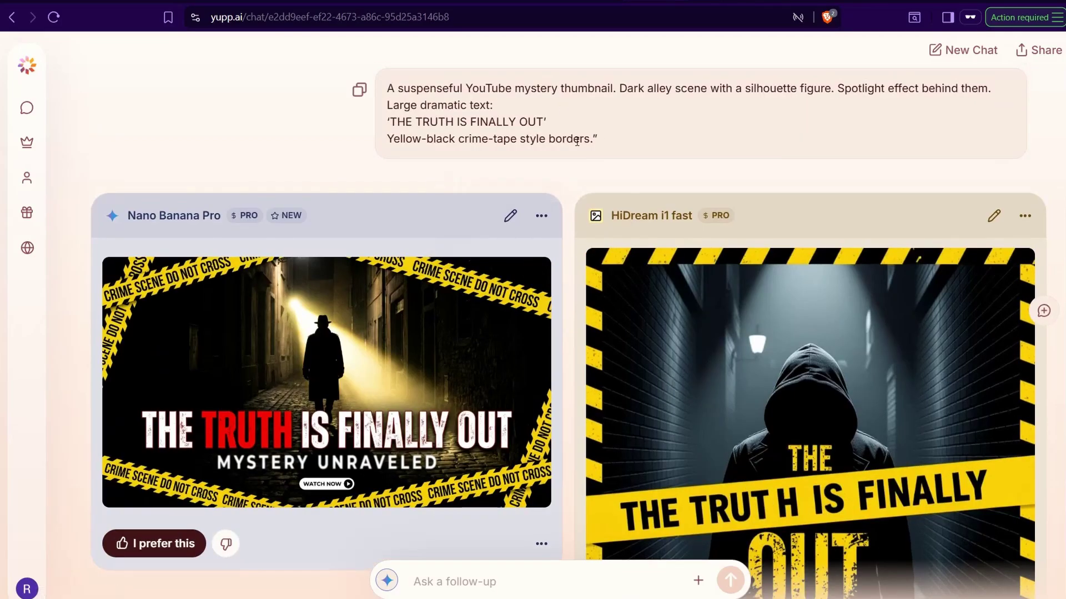
scroll(486, 189, down, 1)
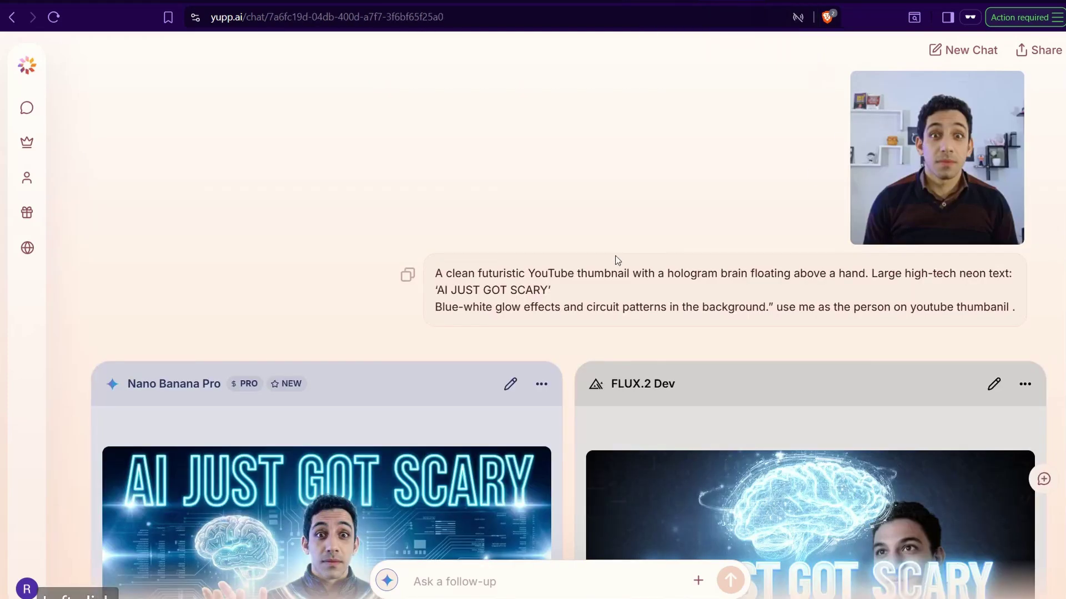
scroll(600, 261, down, 4)
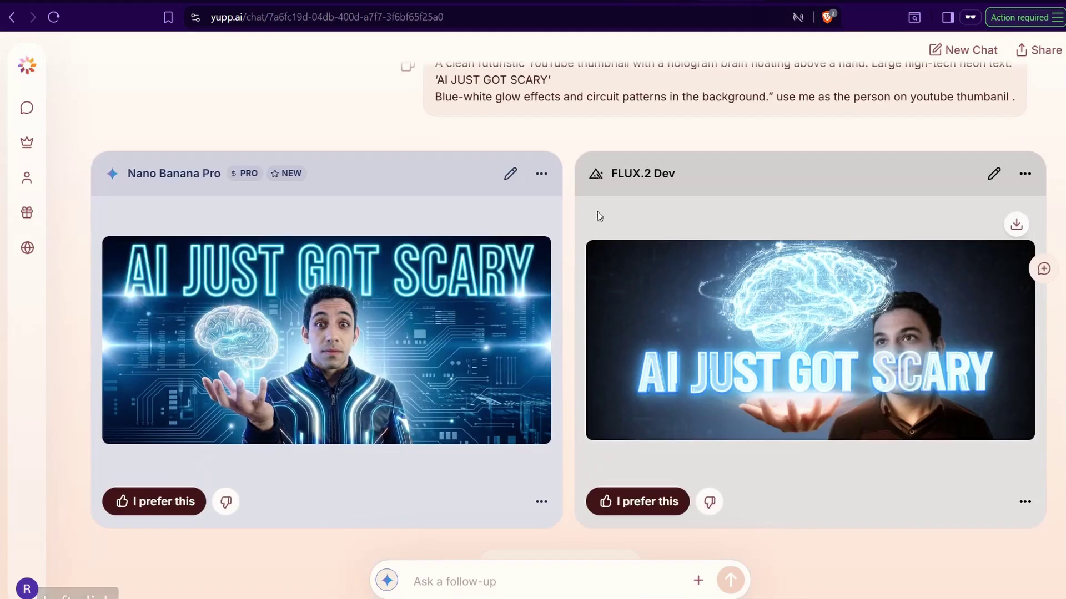
scroll(562, 302, up, 3)
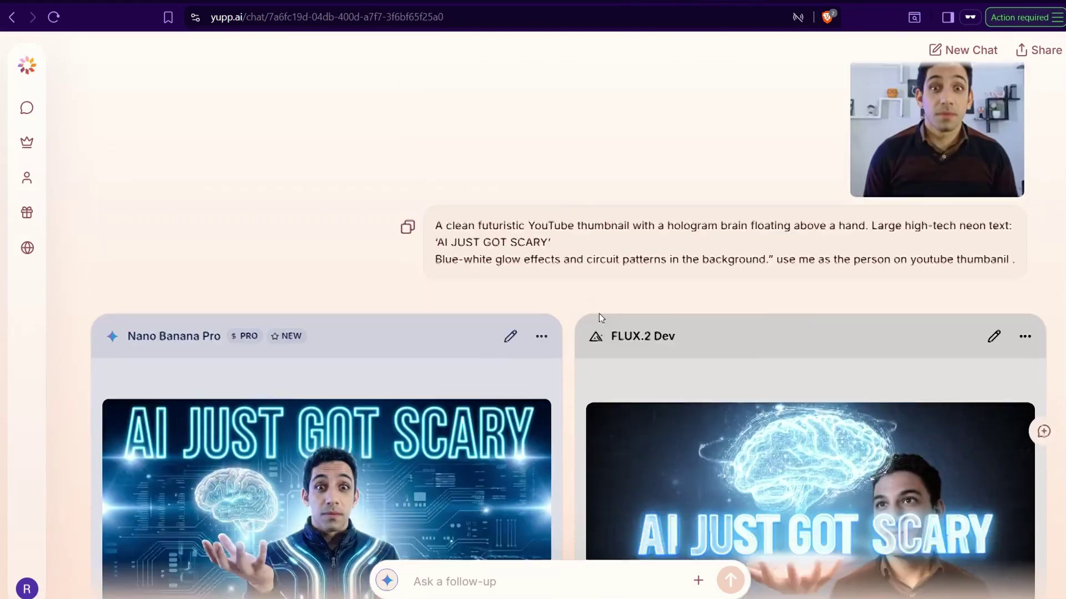
scroll(721, 222, down, 2)
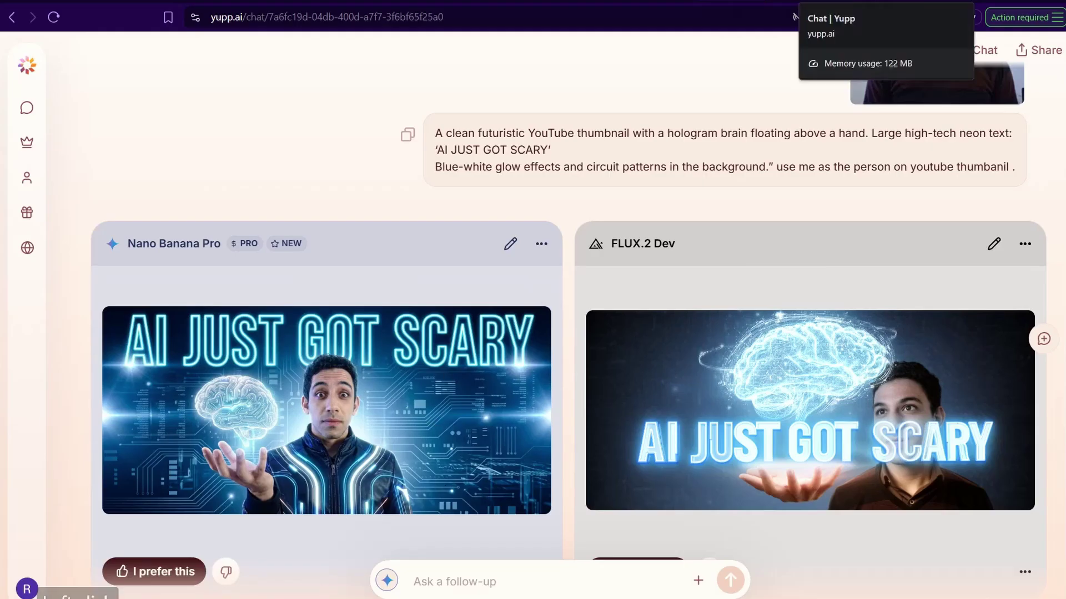
Open the presentation chat and view Nano Banana Pro's 'THE FUTURE STARTS NOW' pages enlarged
click(843, 3)
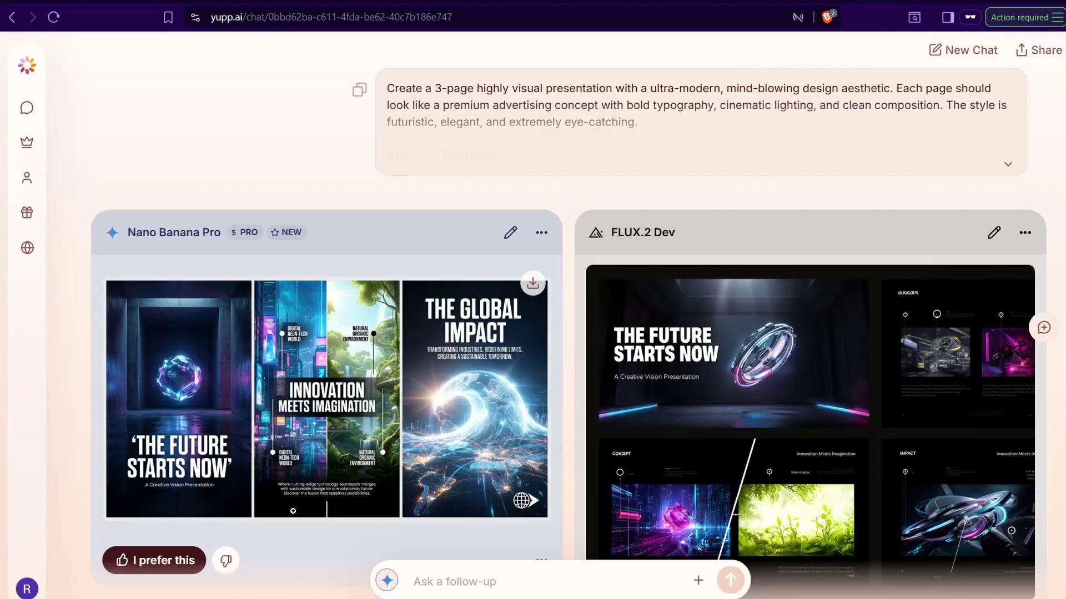
click(332, 482)
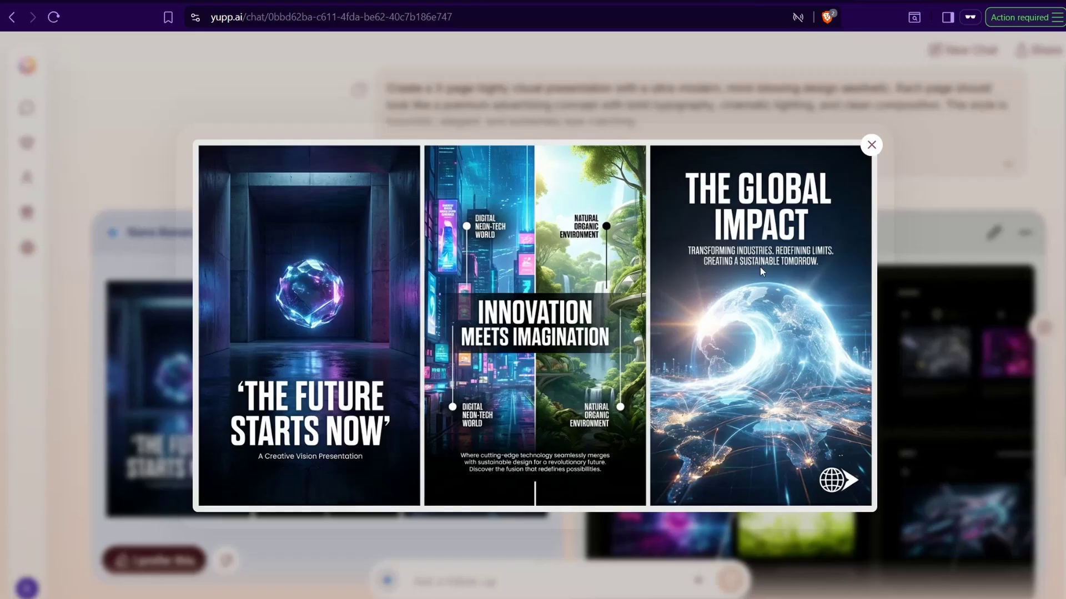
click(945, 204)
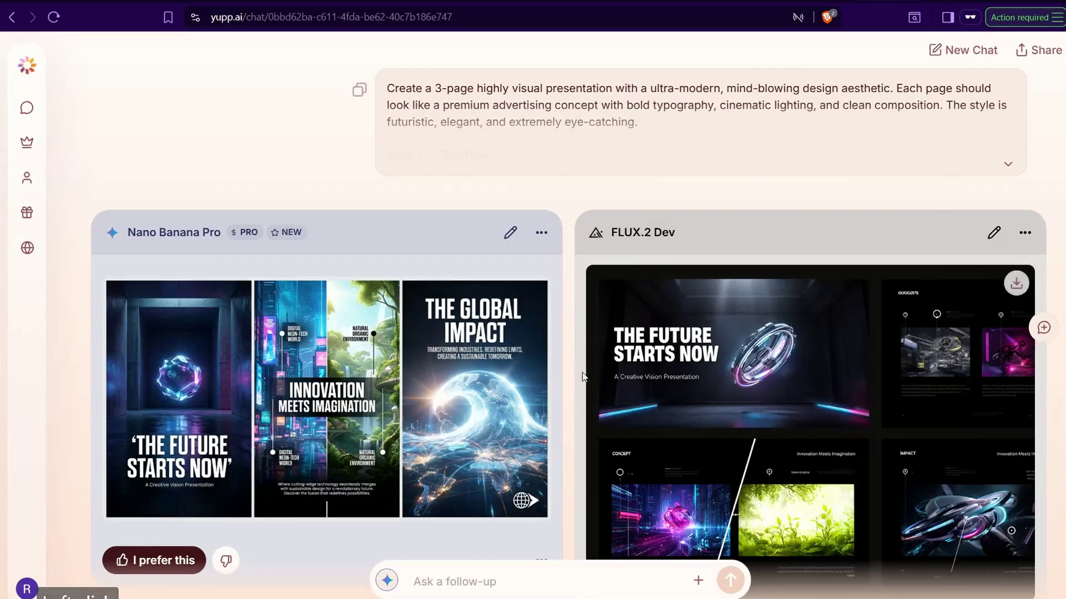